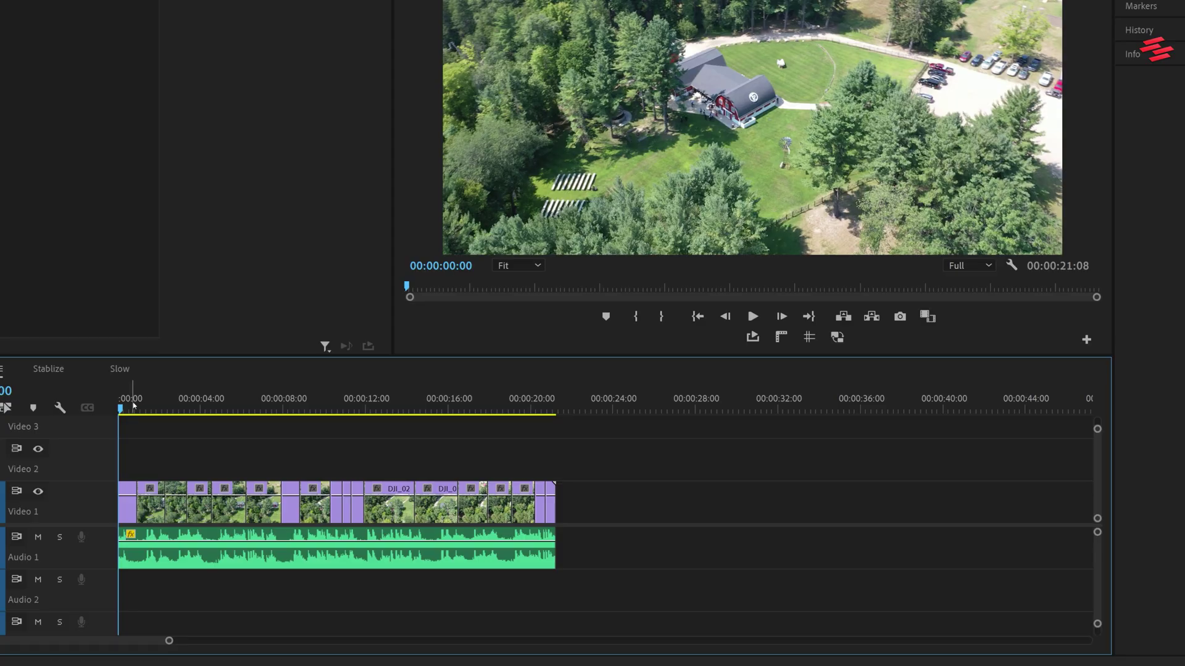
- Scrub the drone clip forward and back, stopping about four seconds into the footage
{"action": "left_click_drag", "start_coordinate": [134, 405], "coordinate": [390, 408]}
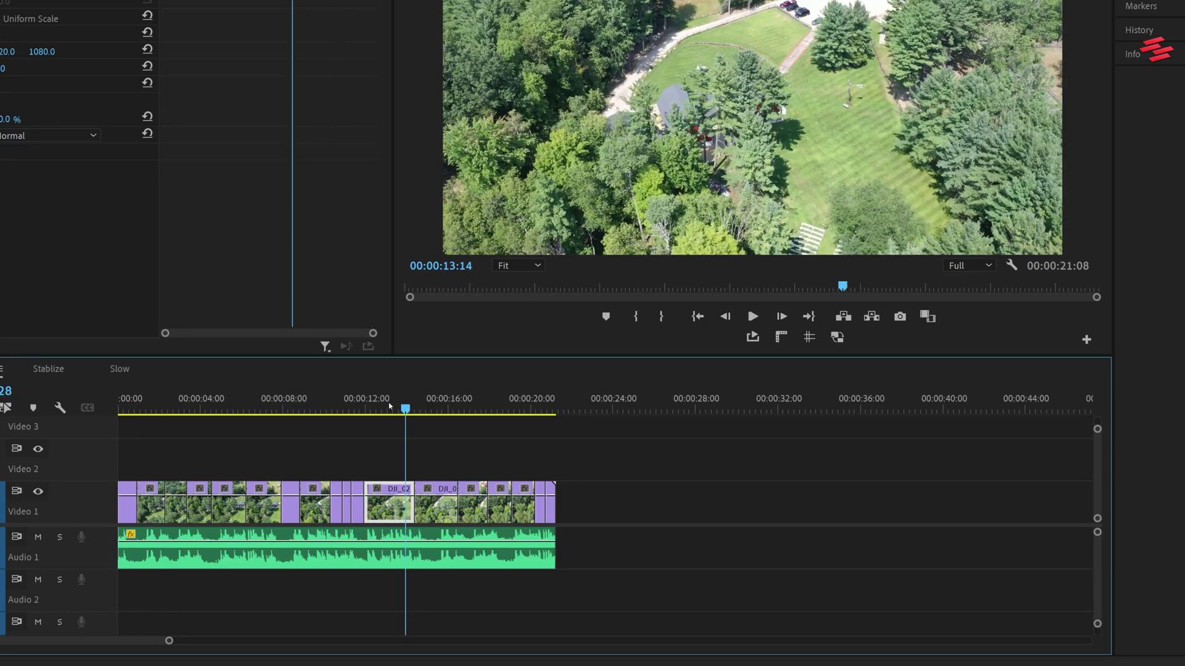
{"action": "mouse_move", "coordinate": [289, 406]}
{"action": "left_mouse_down"}
{"action": "mouse_move", "coordinate": [386, 408]}
{"action": "mouse_move", "coordinate": [213, 407]}
{"action": "left_mouse_up"}
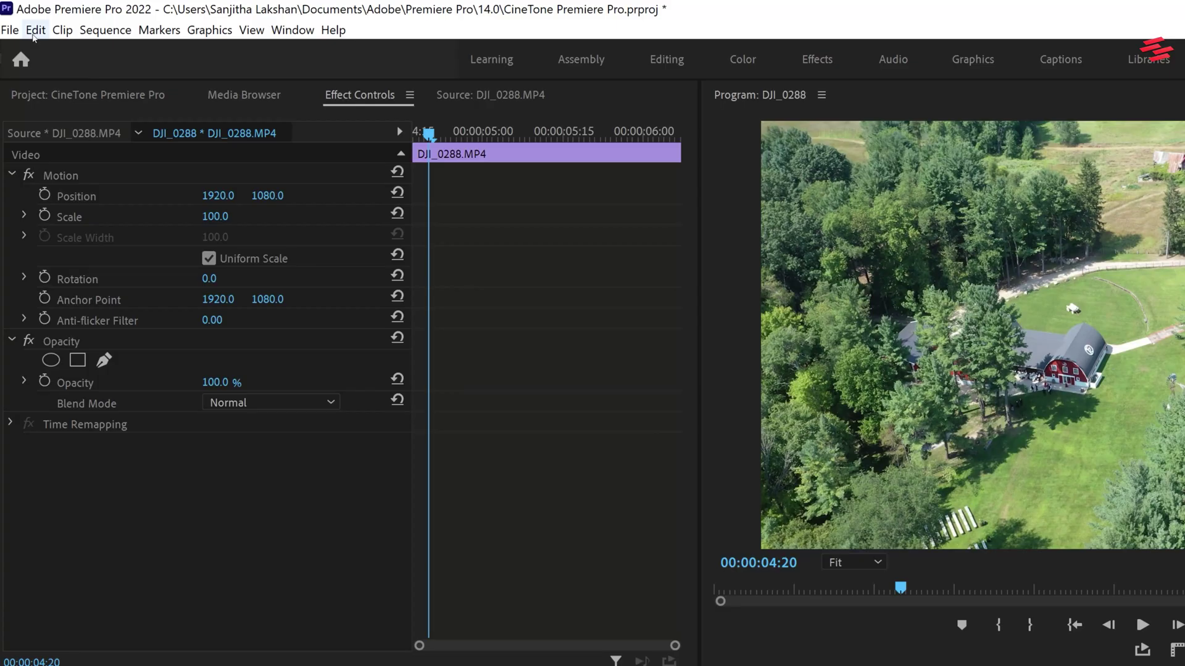
- Turn off 'Play audio while scrubbing' in the Audio preferences
{"action": "left_click", "coordinate": [35, 30]}
{"action": "mouse_move", "coordinate": [78, 565]}
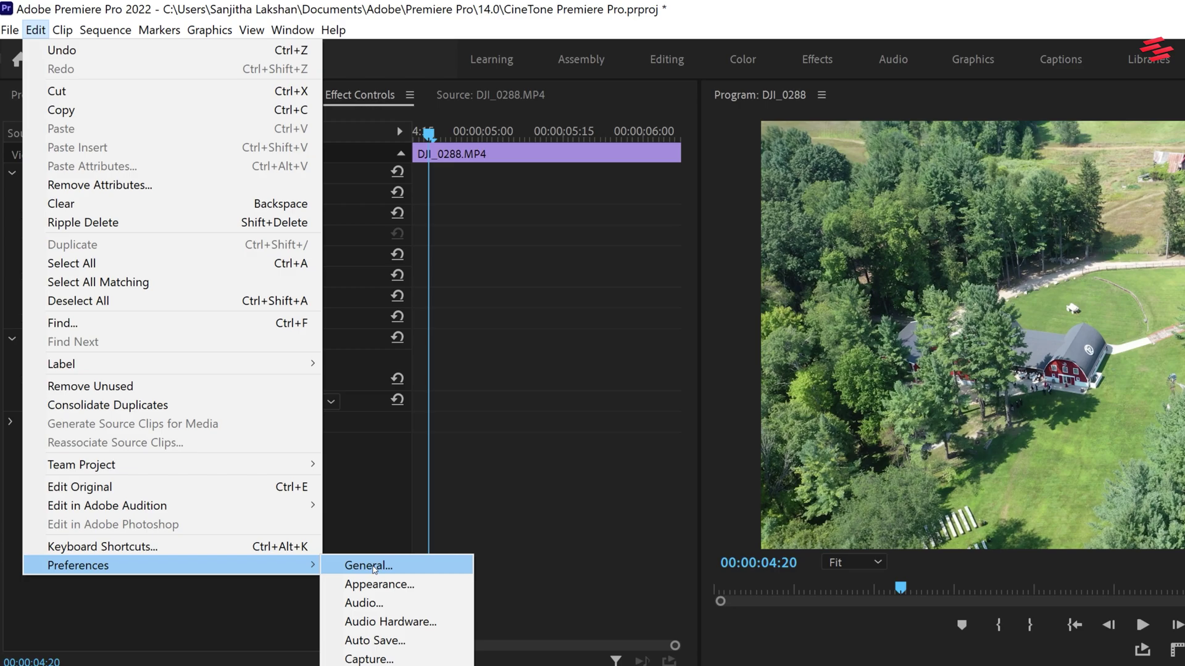
{"action": "left_click", "coordinate": [363, 602]}
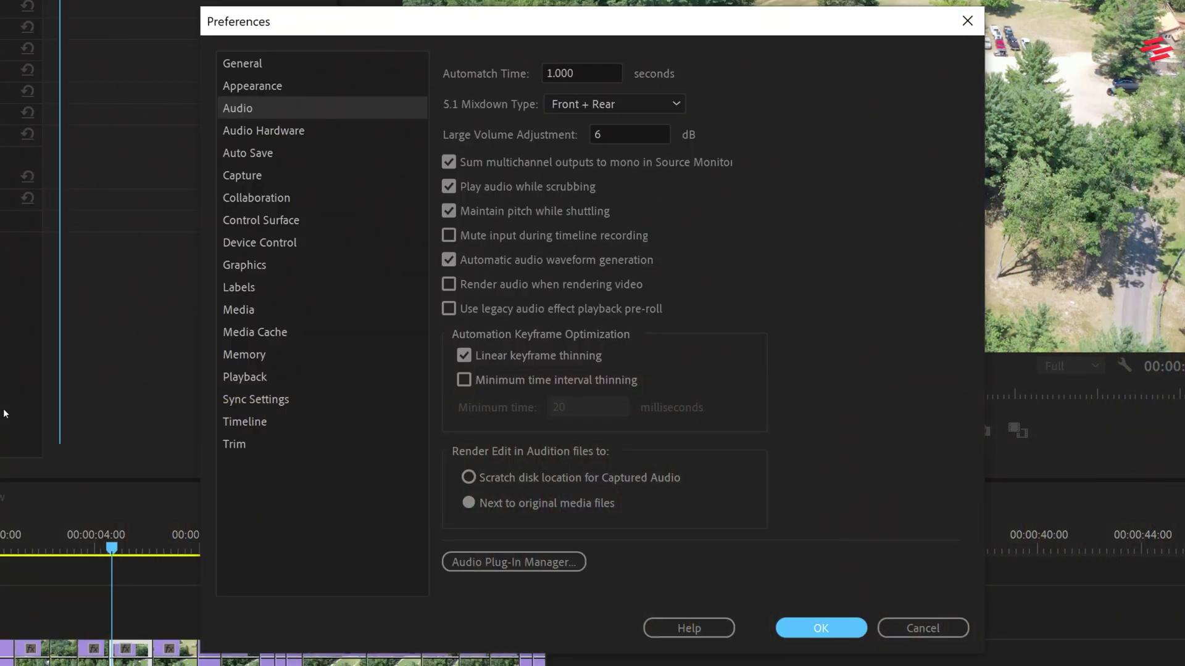
{"action": "left_click", "coordinate": [488, 187]}
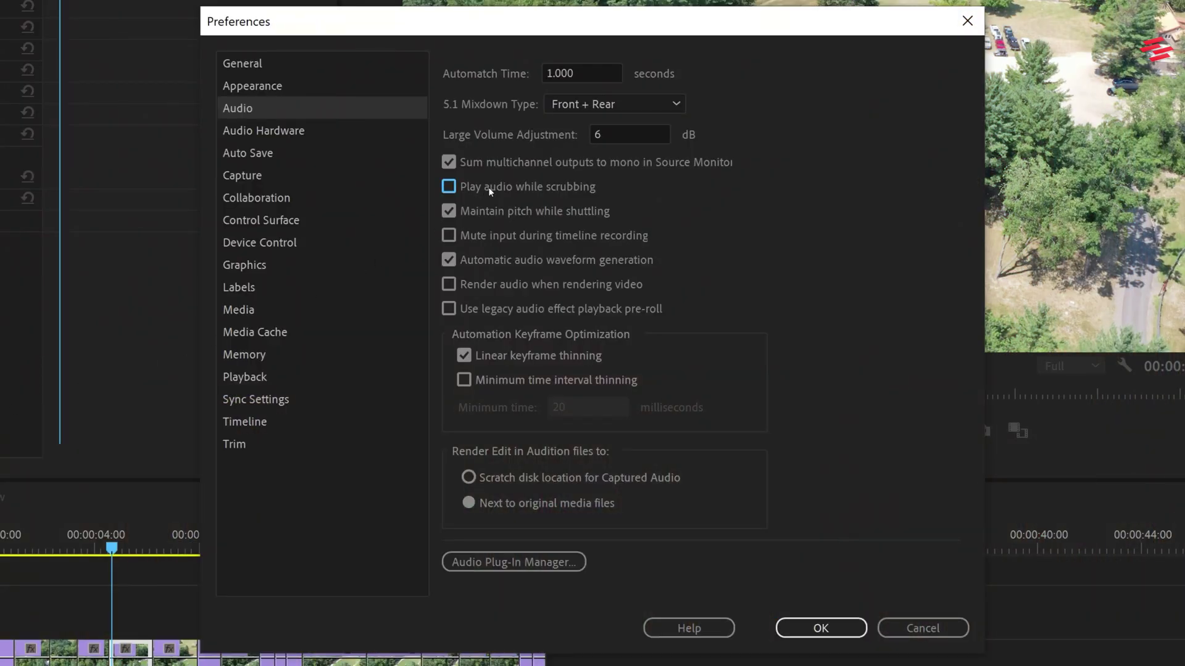
{"action": "left_click", "coordinate": [821, 627]}
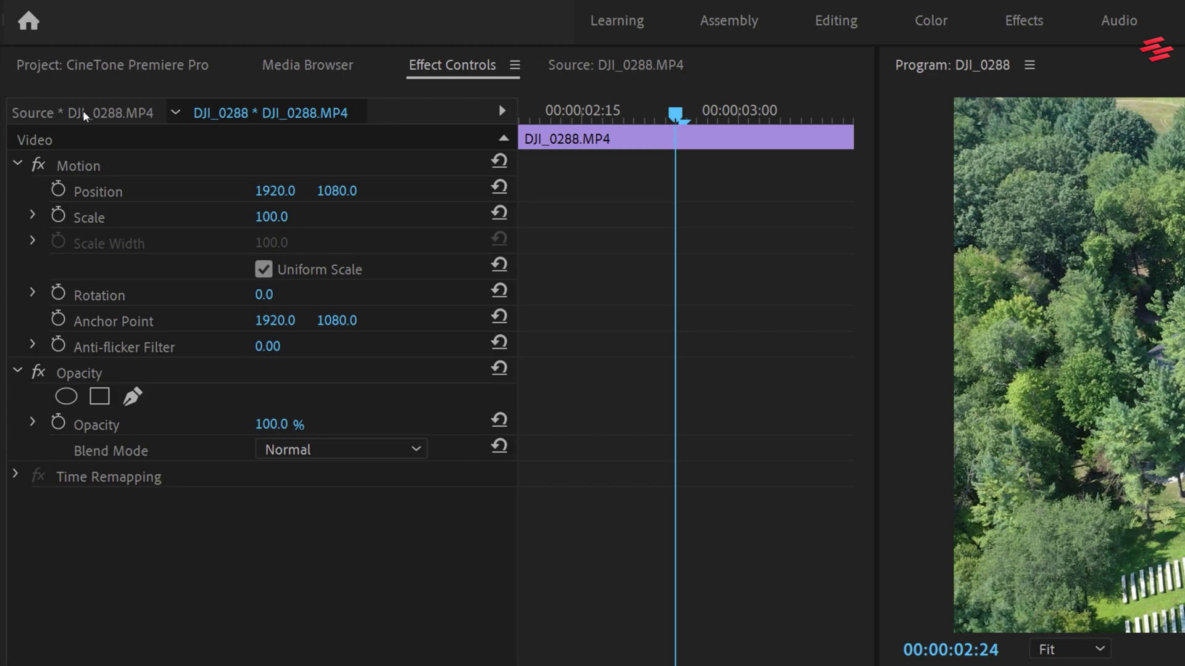
- Switch Effect Controls to the drone clip's Source-level effect settings
{"action": "left_click", "coordinate": [83, 110]}
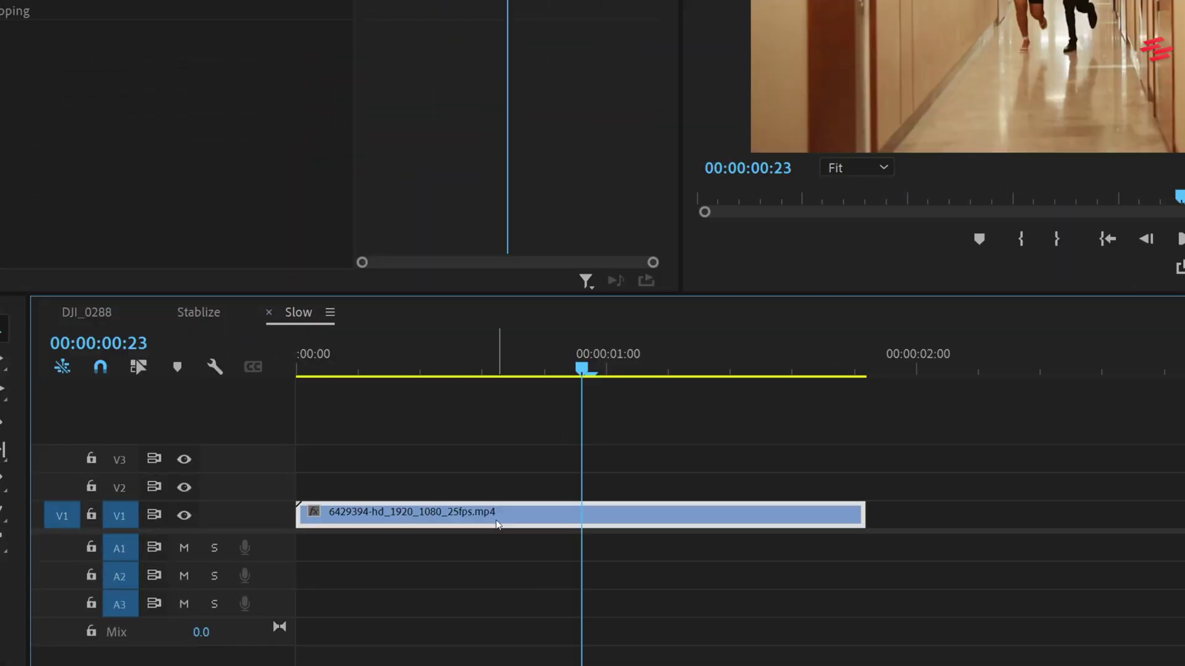
- Set the hallway clip to 50% speed with Optical Flow, then play it from the start
{"action": "right_click", "coordinate": [500, 515]}
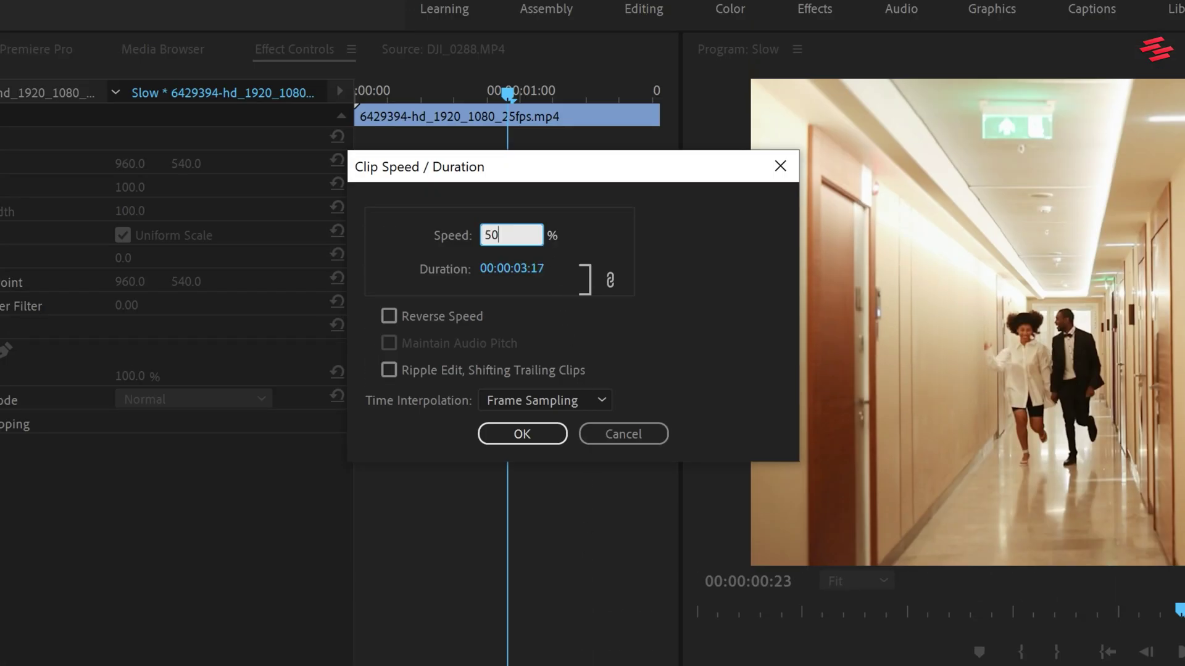
{"action": "left_click", "coordinate": [601, 399]}
{"action": "left_click", "coordinate": [539, 472]}
{"action": "left_click", "coordinate": [519, 434]}
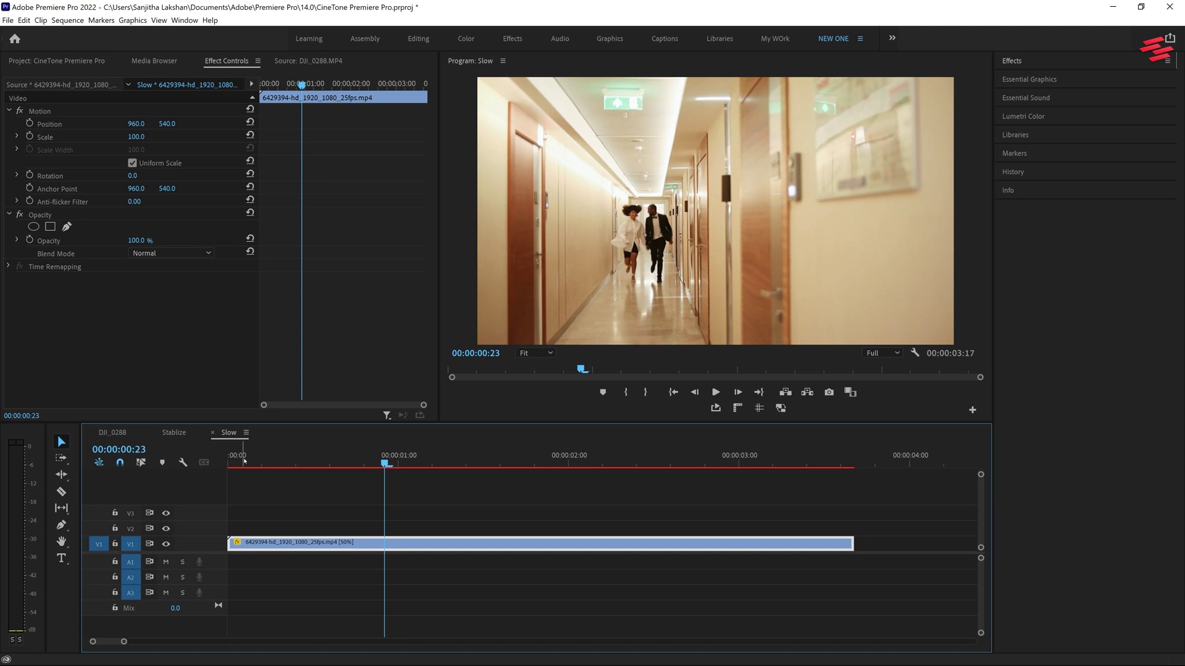
{"action": "left_click", "coordinate": [244, 455]}
{"action": "key", "text": "space"}
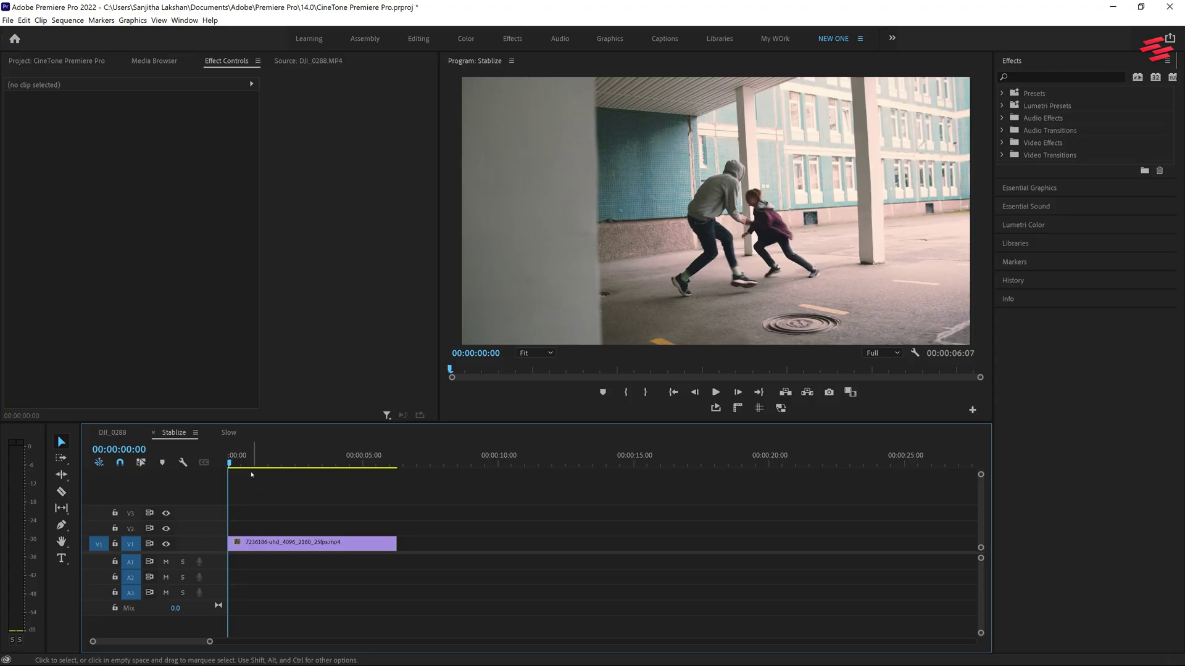
- Play the shaky outdoor clip, then apply Warp Stabilizer to it from the Effects panel
{"action": "key", "text": "space"}
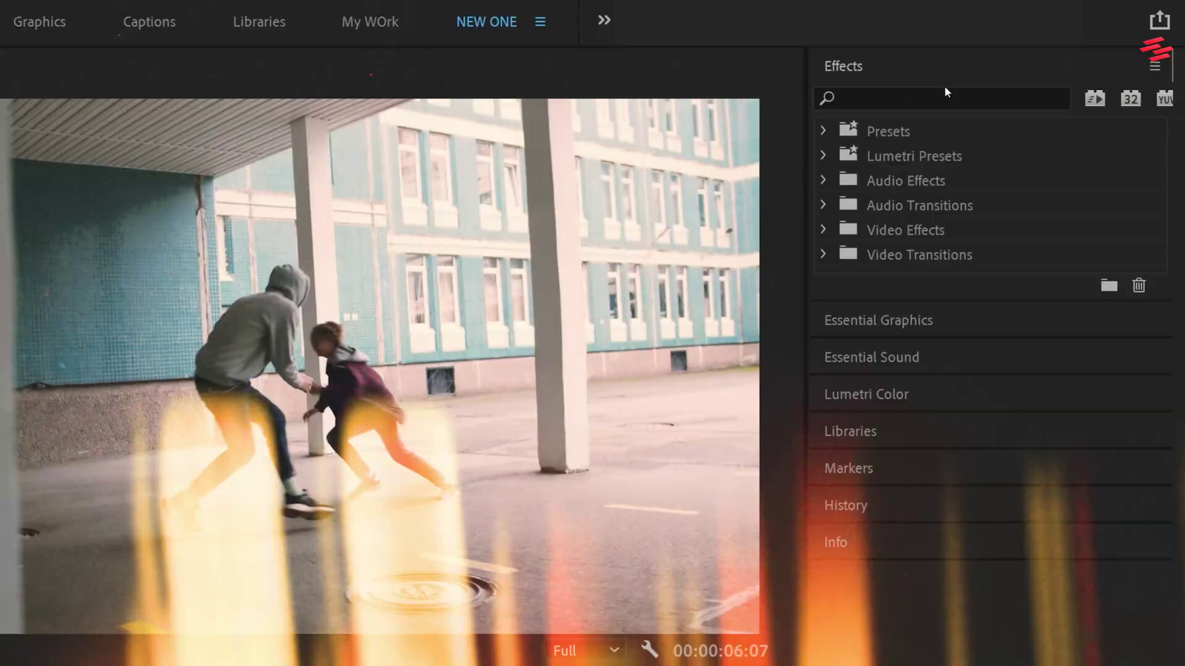
{"action": "left_click", "coordinate": [945, 98]}
{"action": "type", "text": "warp"}
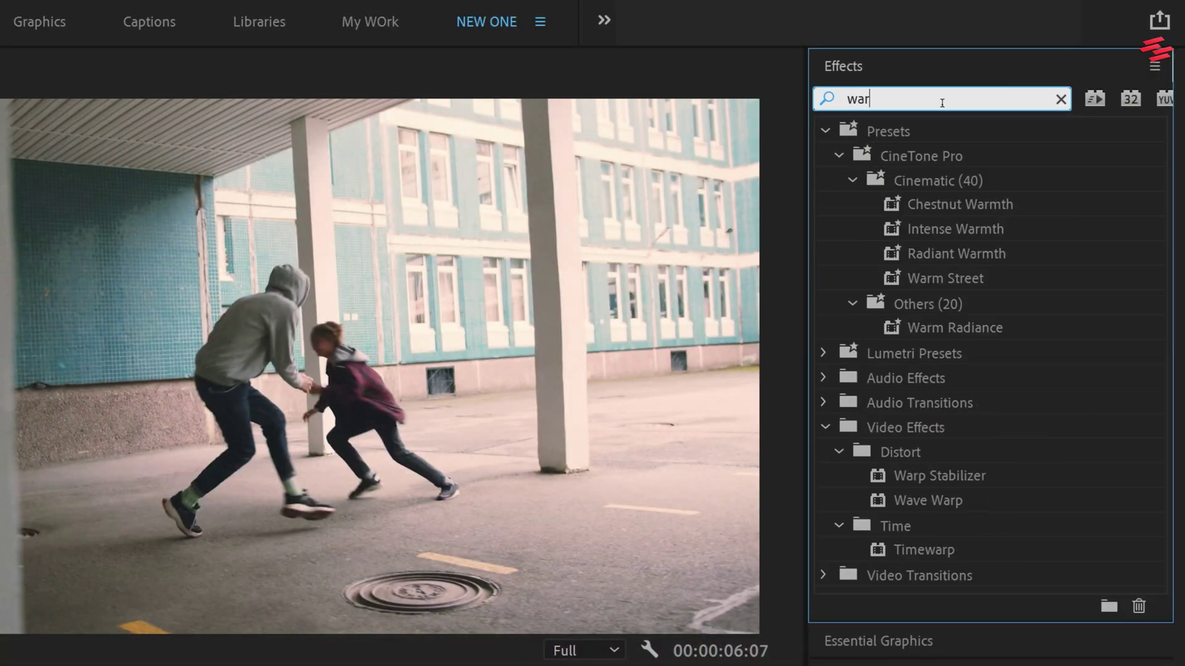
{"action": "left_click", "coordinate": [939, 277]}
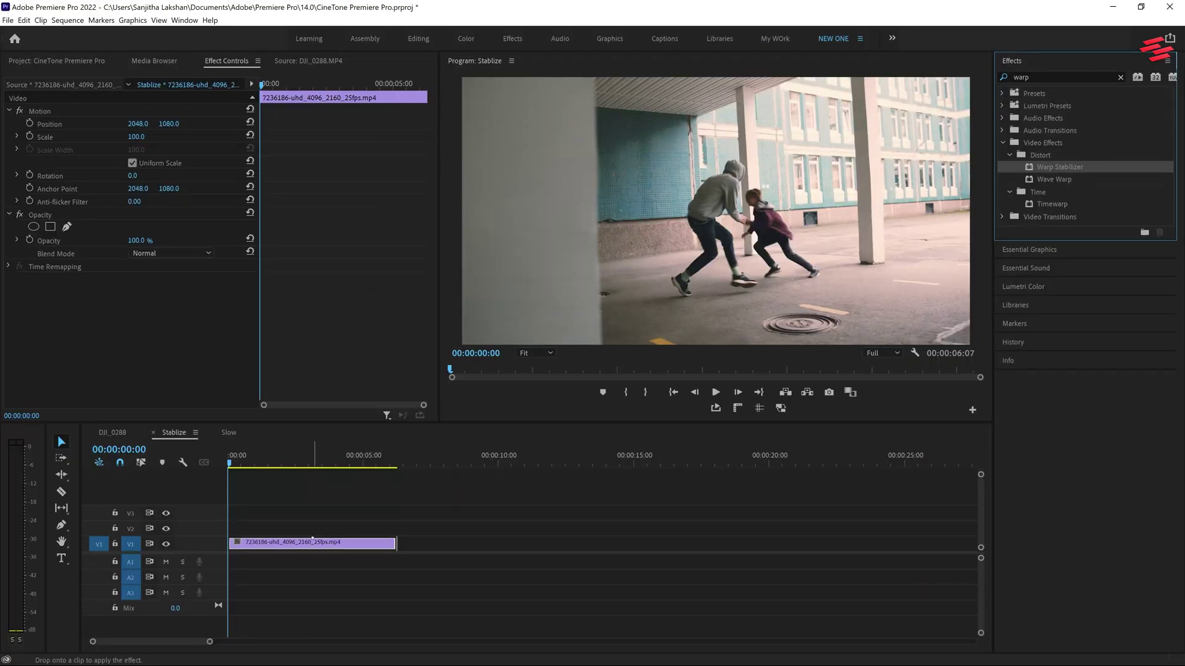
{"action": "left_click_drag", "start_coordinate": [1056, 167], "coordinate": [313, 542]}
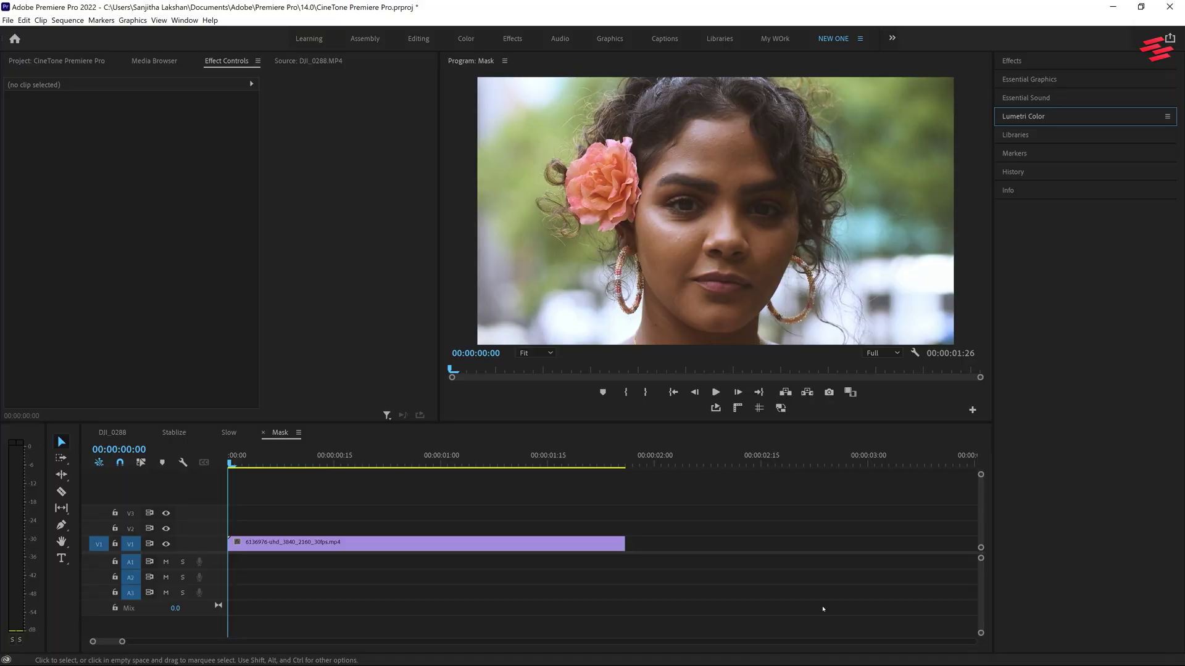
- Select the portrait clip and raise Lumetri exposure 1.4, shadows 23.2, contrast 76.8
{"action": "left_click", "coordinate": [480, 560]}
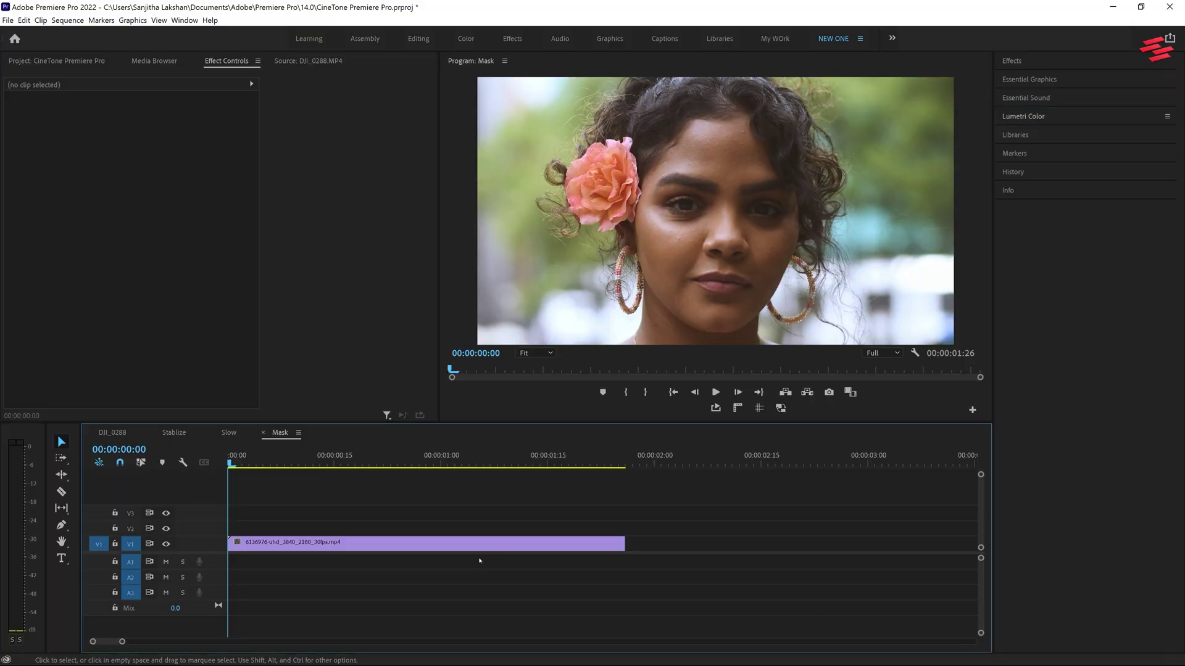
{"action": "left_click", "coordinate": [432, 542]}
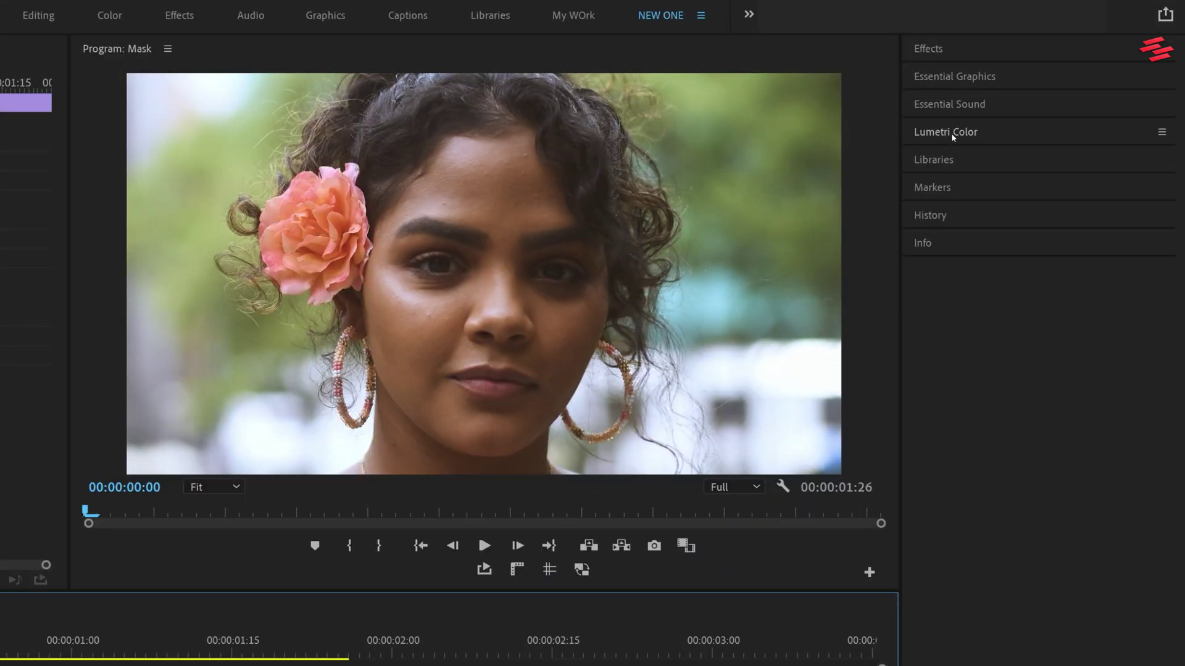
{"action": "left_click", "coordinate": [1028, 117]}
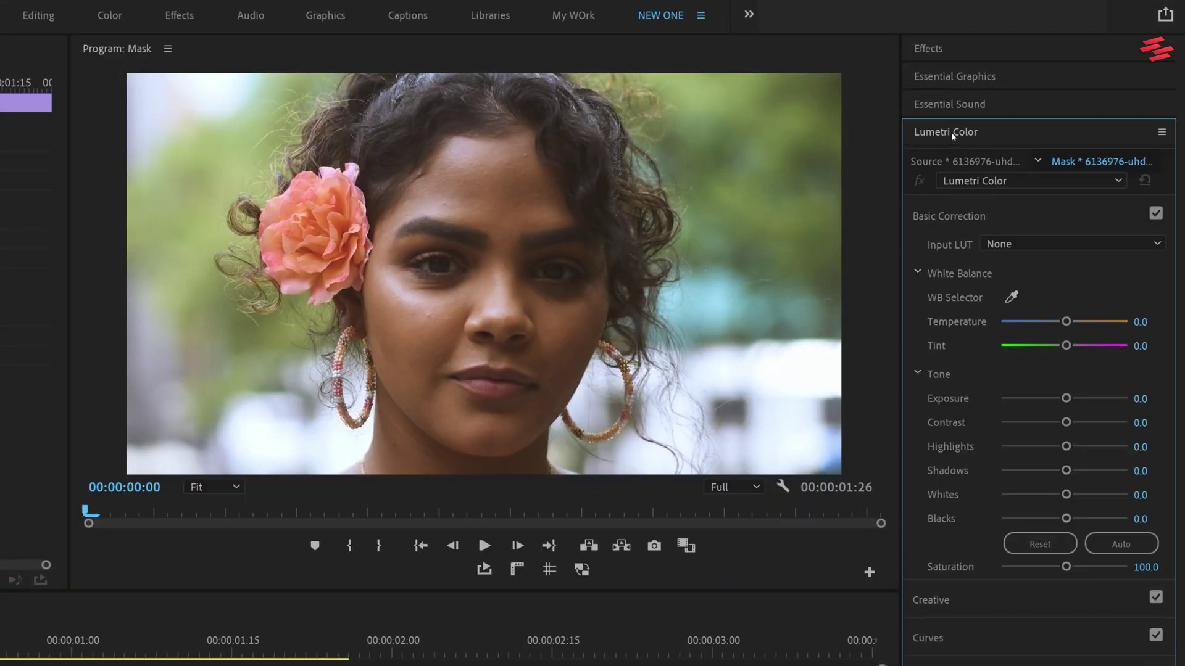
{"action": "left_click_drag", "start_coordinate": [1067, 398], "coordinate": [1082, 398]}
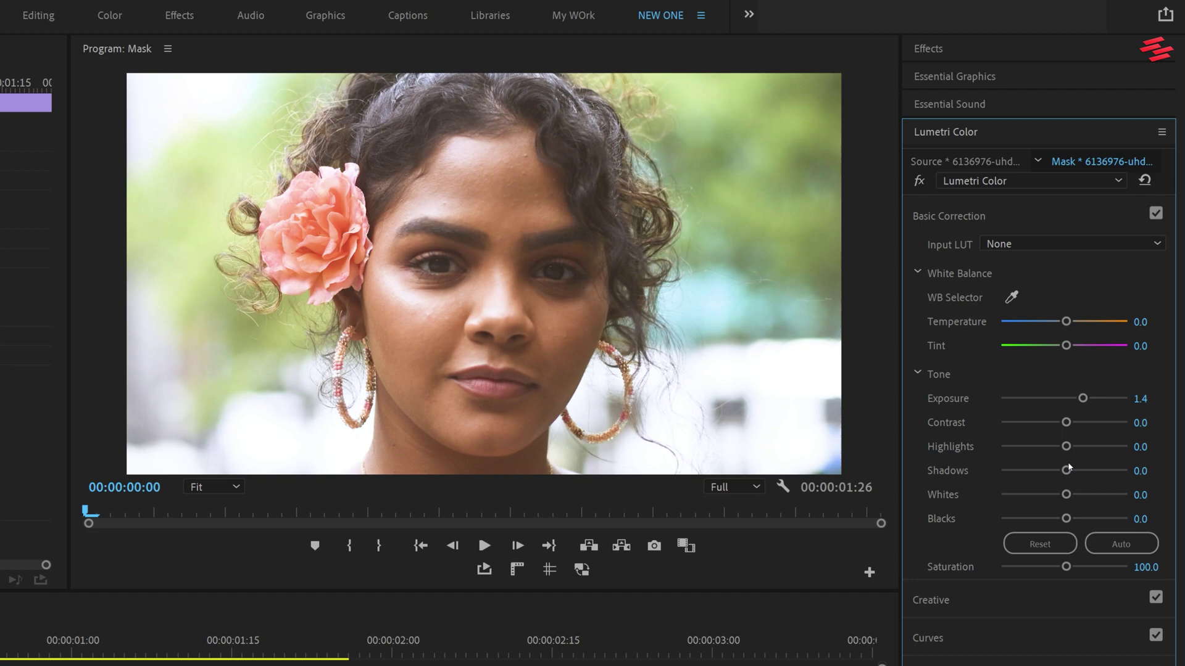
{"action": "left_click_drag", "start_coordinate": [1066, 470], "coordinate": [1080, 471]}
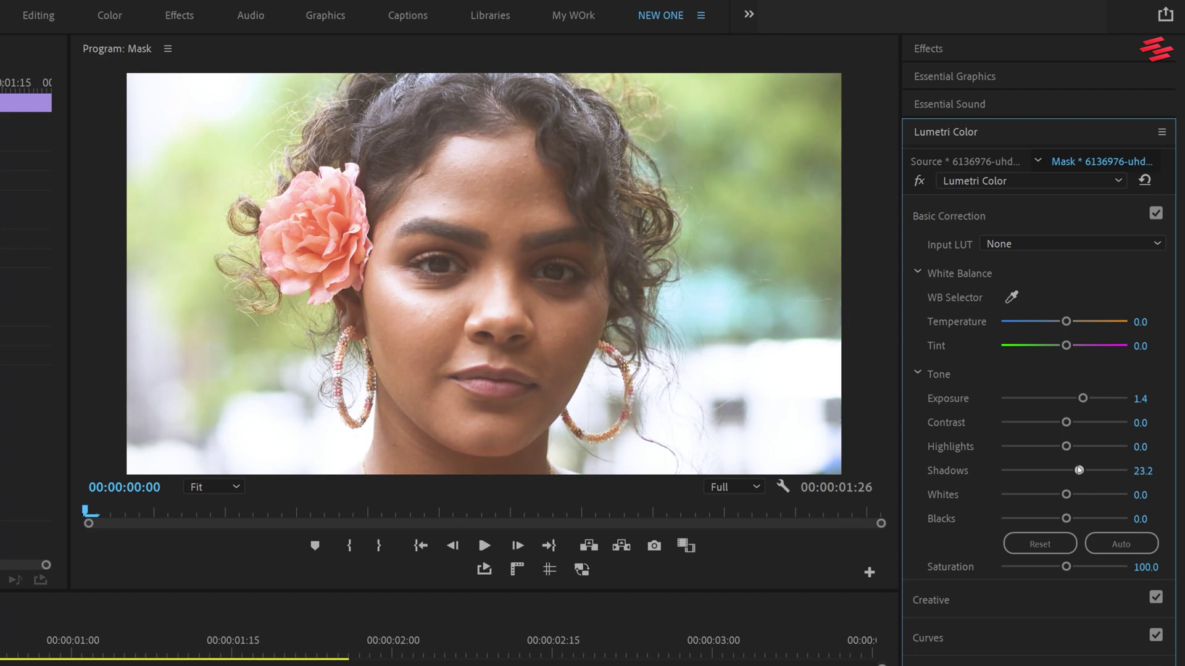
{"action": "left_click_drag", "start_coordinate": [1066, 422], "coordinate": [1115, 423]}
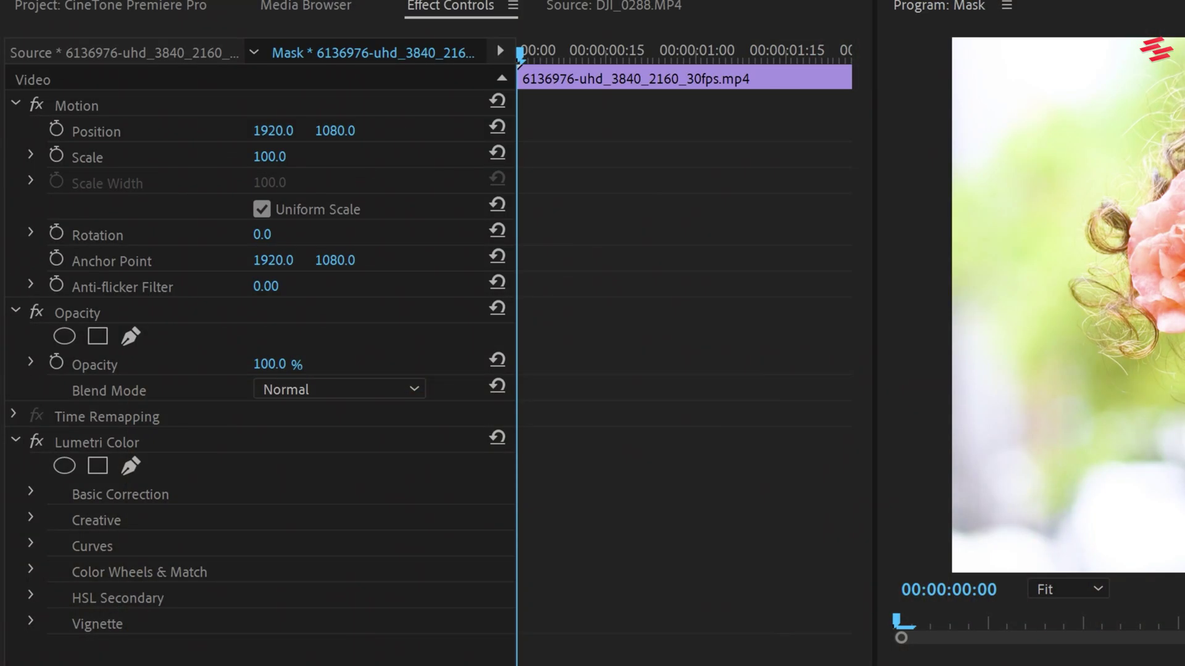
- Add an oval face mask to the Lumetri grade and lower exposure to 0.9
{"action": "left_click", "coordinate": [130, 467]}
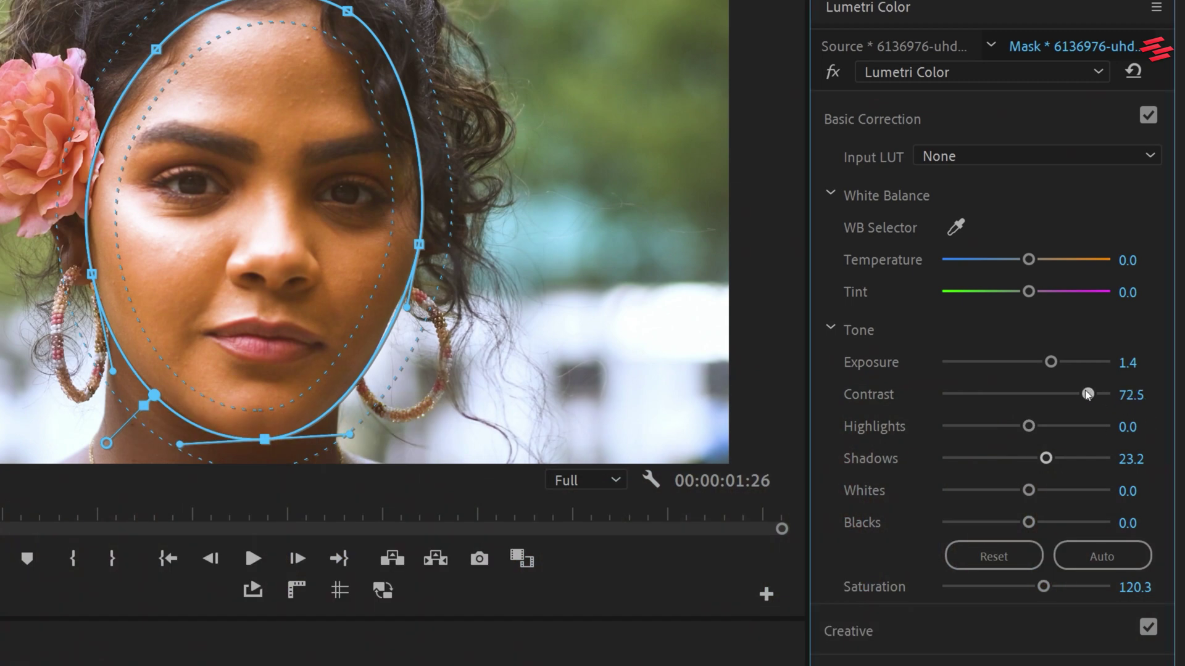
{"action": "left_click_drag", "start_coordinate": [1050, 362], "coordinate": [1043, 362]}
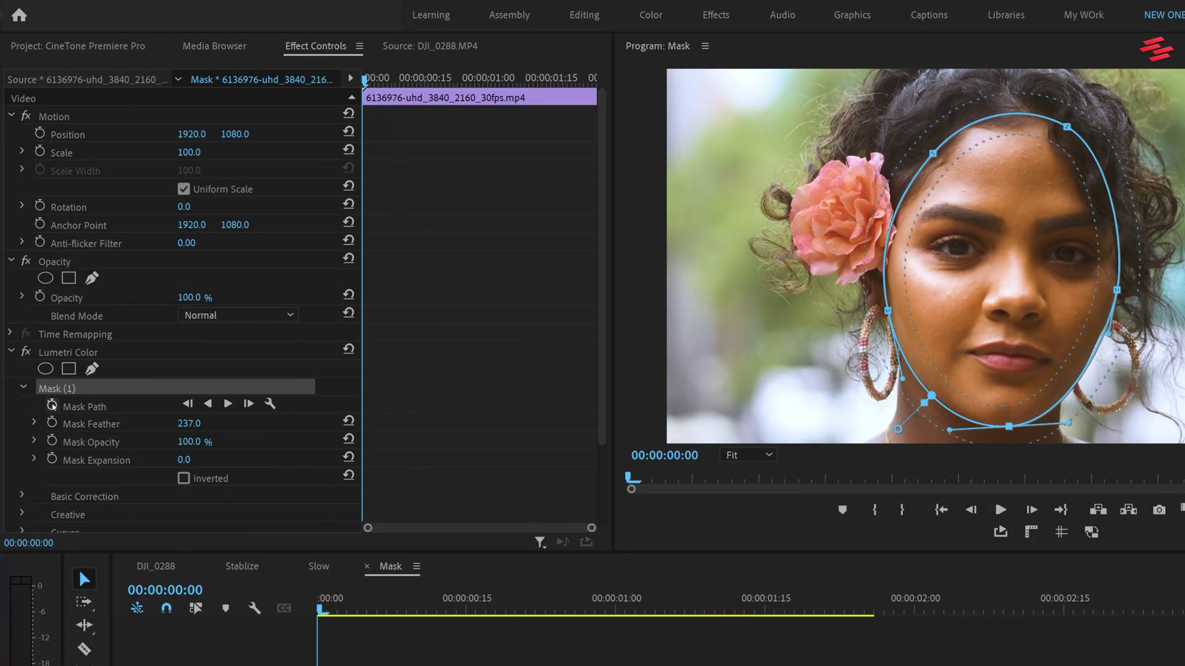
- Keyframe the face mask path a few frames in, then play to check it follows
{"action": "left_click", "coordinate": [53, 406]}
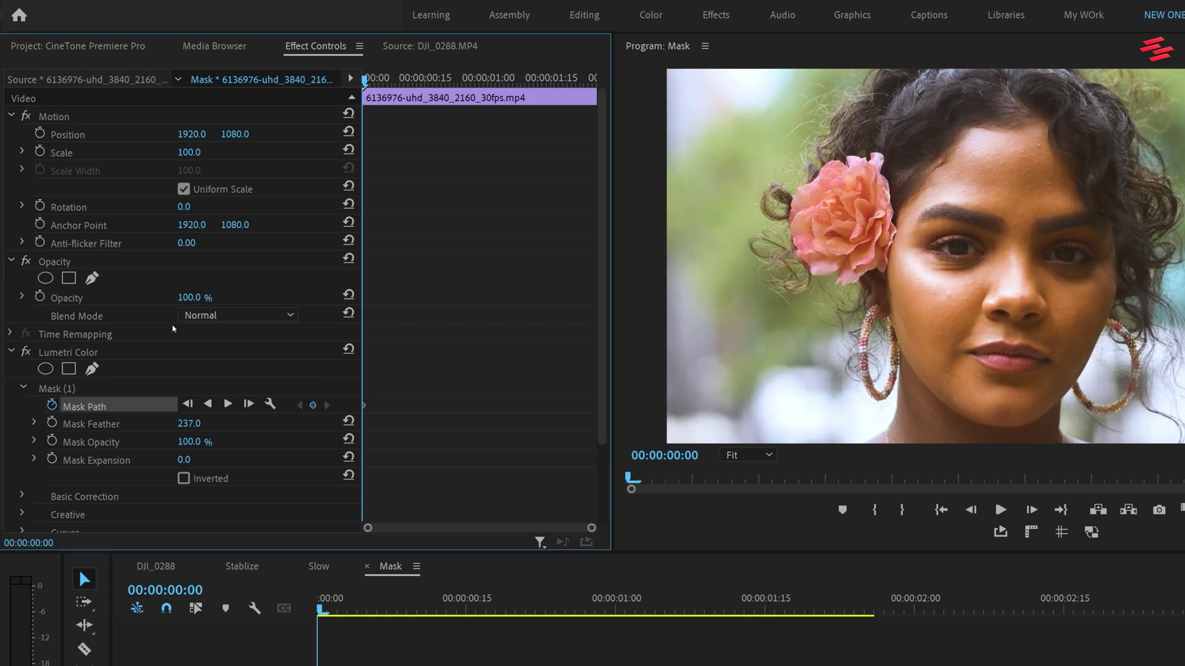
{"action": "left_click_drag", "start_coordinate": [367, 80], "coordinate": [387, 80]}
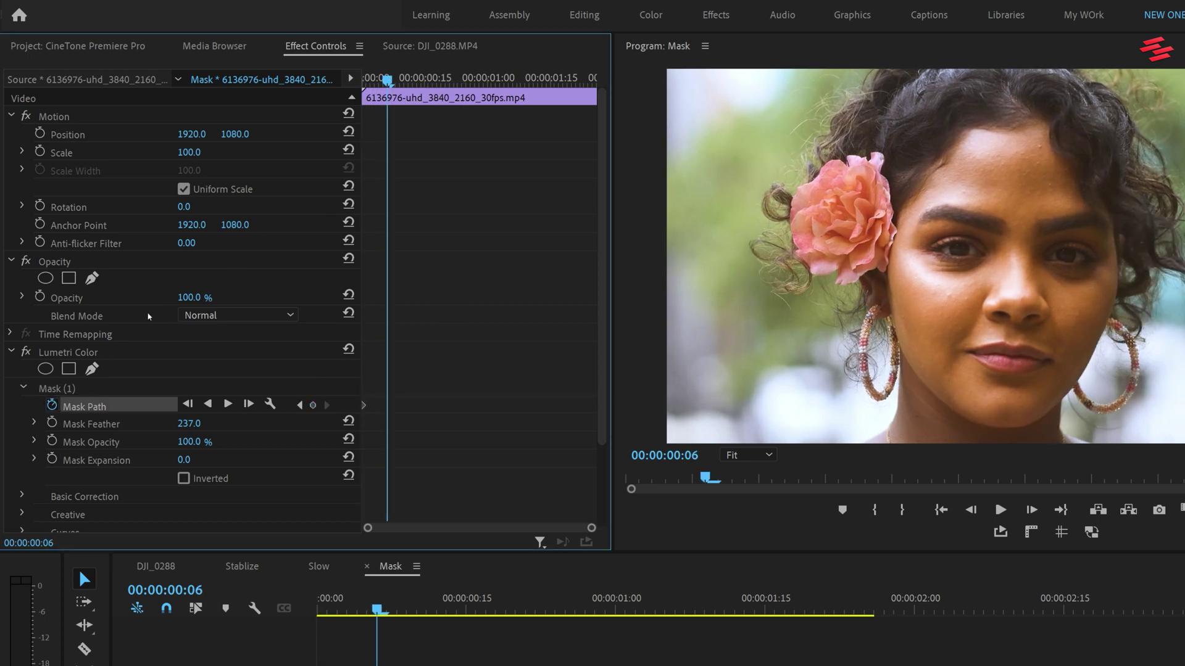
{"action": "left_click", "coordinate": [57, 389]}
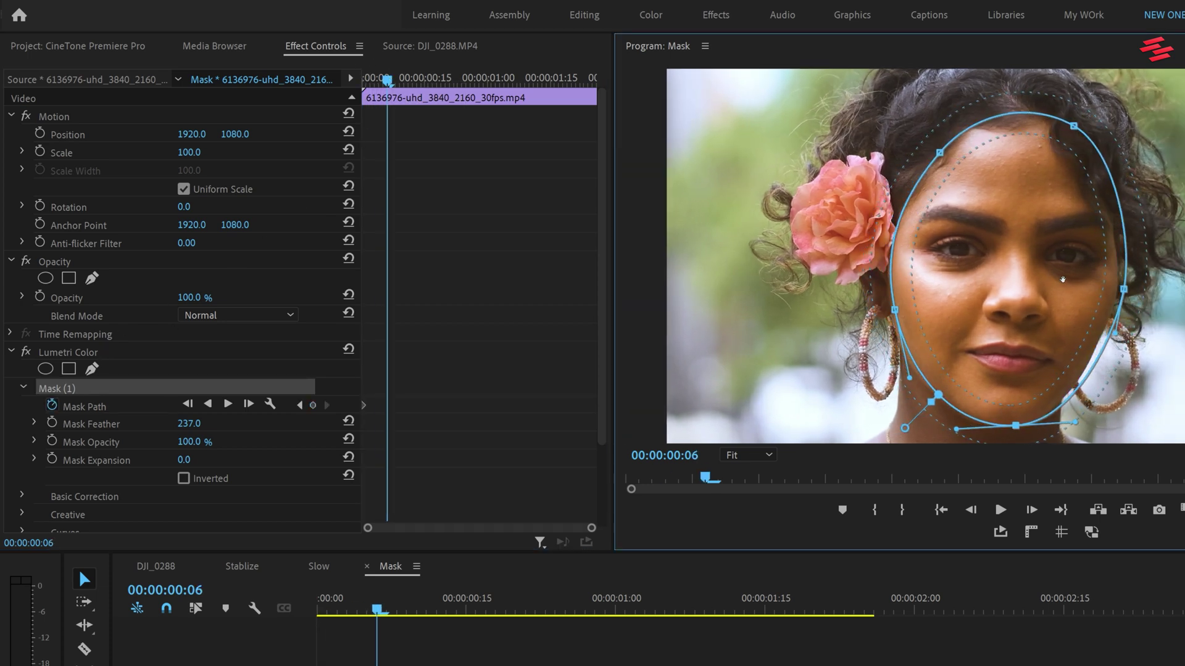
{"action": "key", "text": "space"}
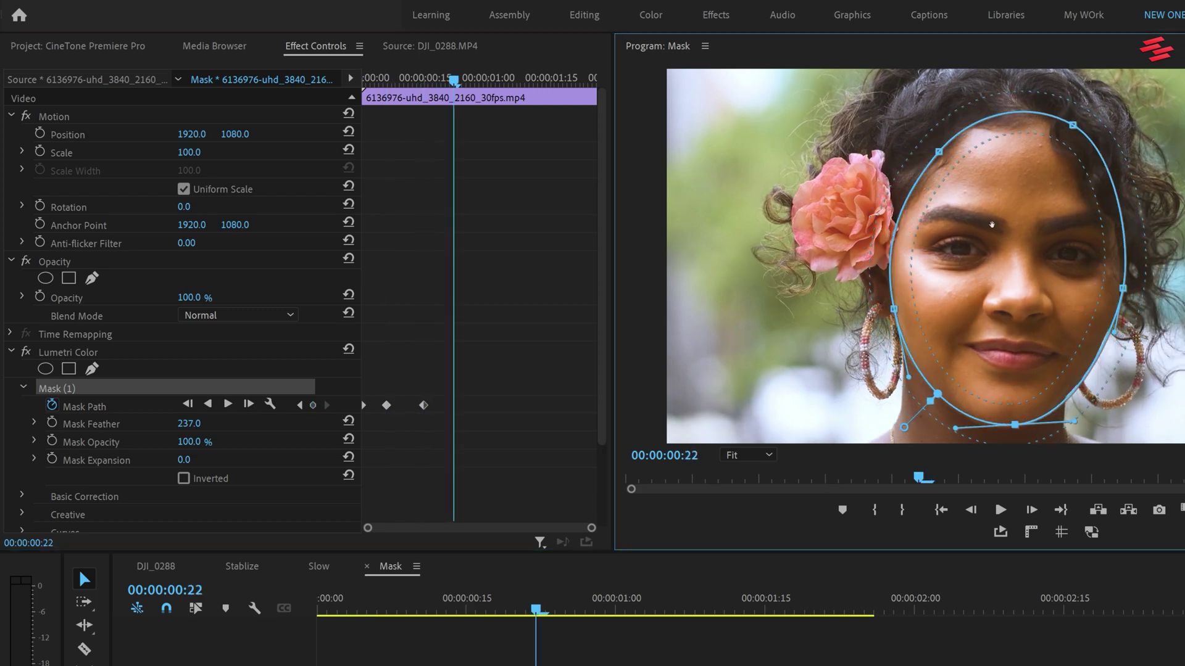